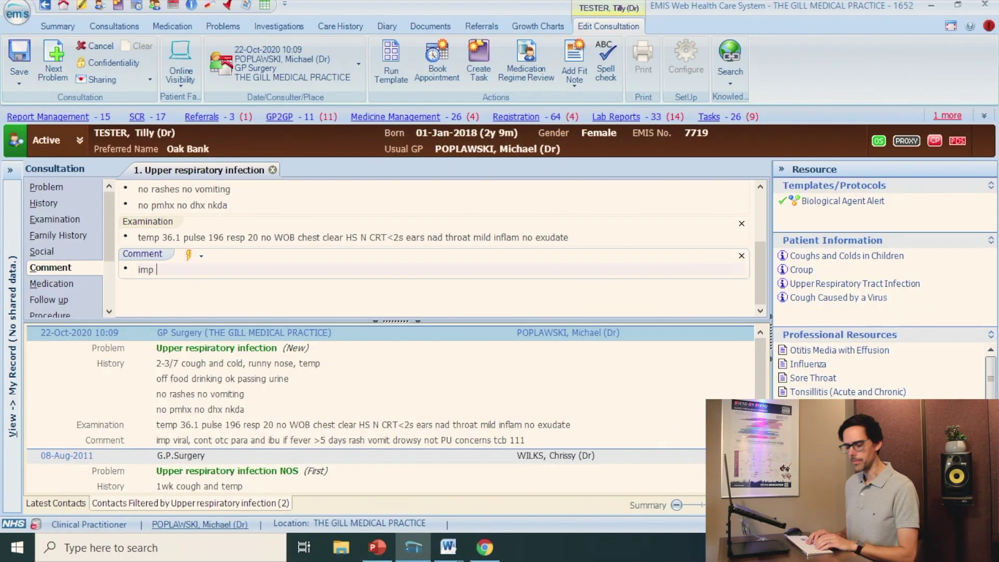
Type the viral safety-netting comment (paracetamol/ibuprofen, red flags, TCB 111), then clear the whole line.
{"action": "type", "text": "v"}
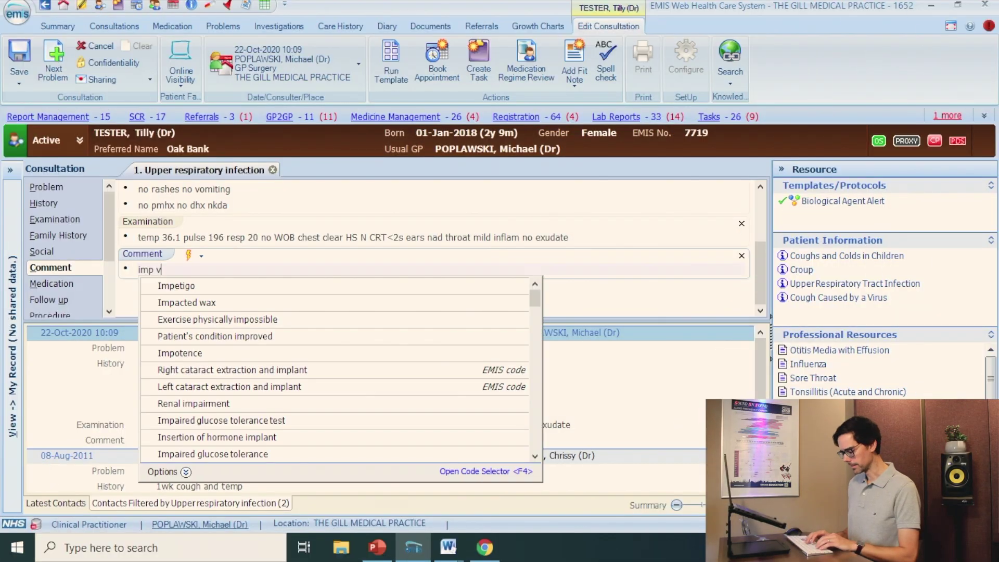
{"action": "type", "text": "iral cont o"}
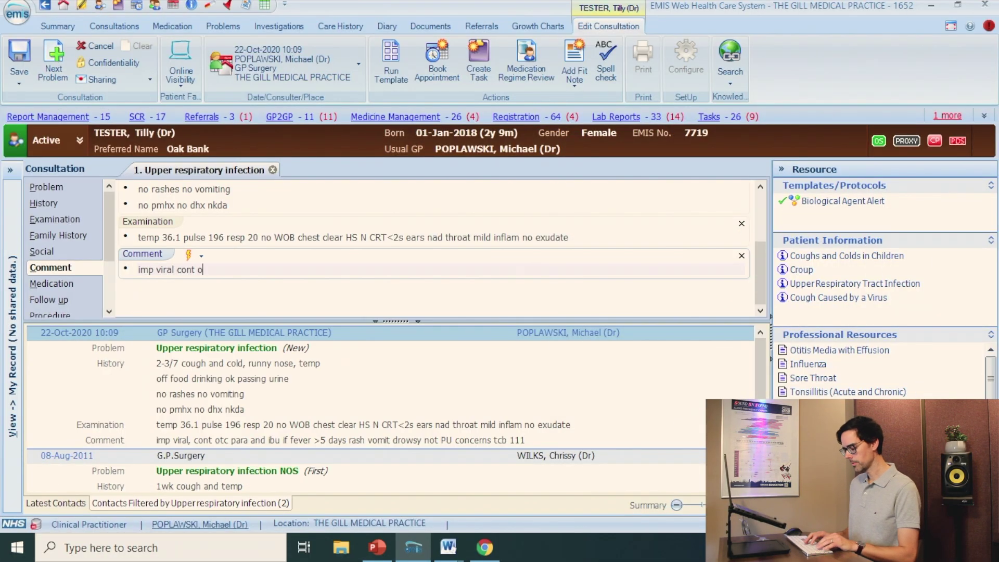
{"action": "type", "text": "tc para and ibu i"}
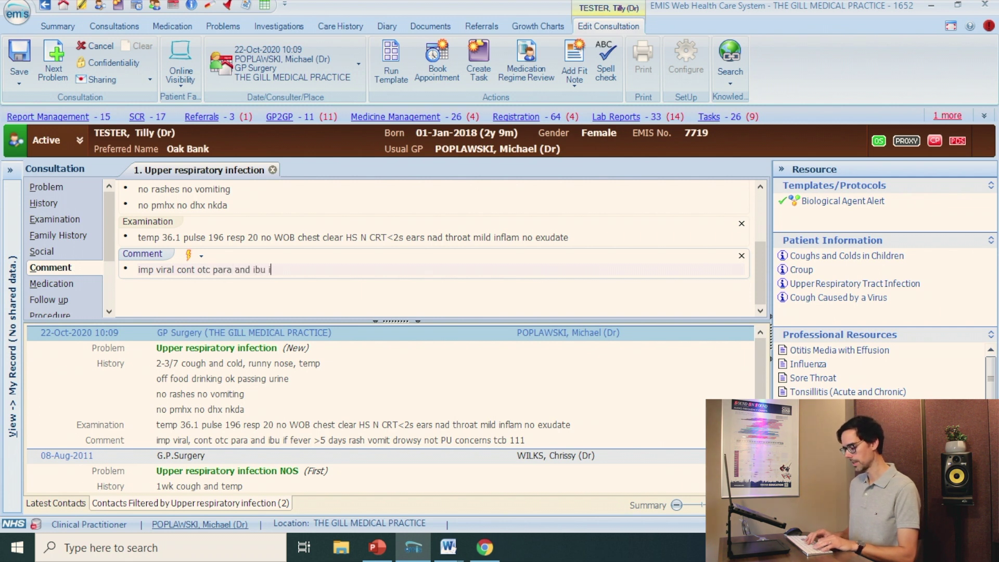
{"action": "type", "text": "f fever>5 days ra"}
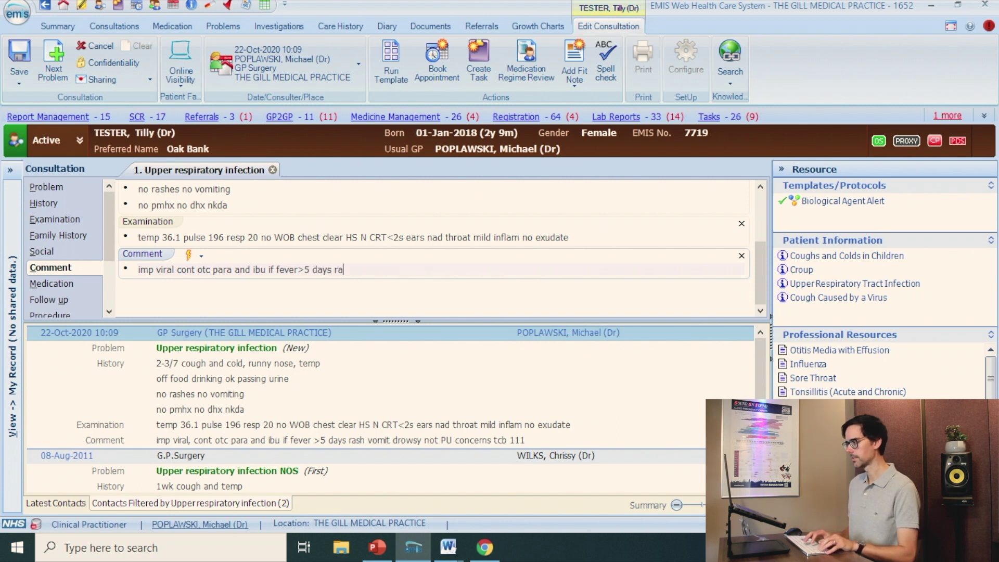
{"action": "type", "text": "sh vomit drowsy not PU concerns TCB 111"}
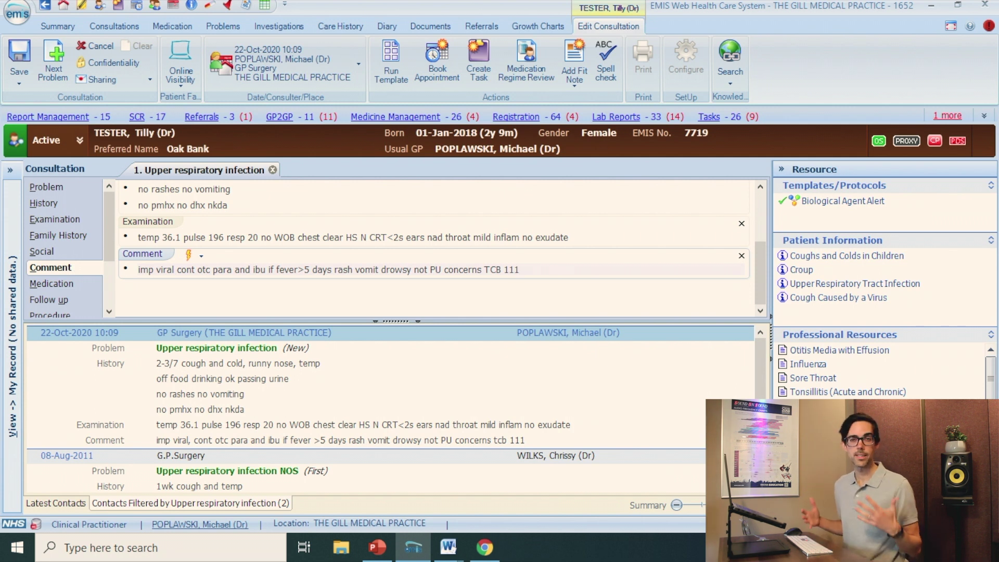
{"action": "key", "text": "ctrl+a"}
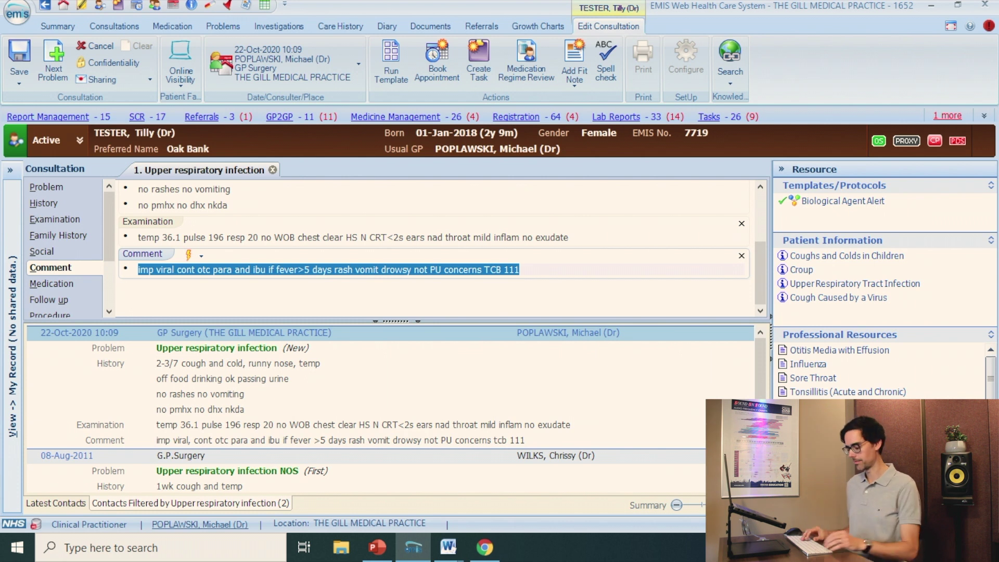
{"action": "key", "text": "BackSpace"}
Re-enter the 'imp viral' safety-netting comment, then expand the '.r' quick text in the referral task notes.
{"action": "type", "text": "imp viral cont para and ibu if fever>5 days rash vomit drowsy not PU concerns TCB 111"}
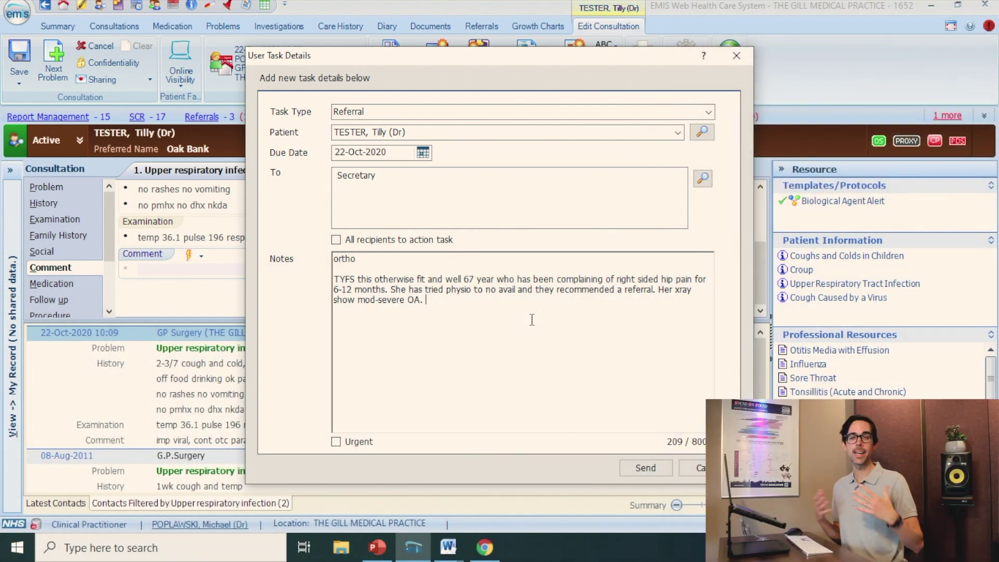
{"action": "type", "text": "We would great"}
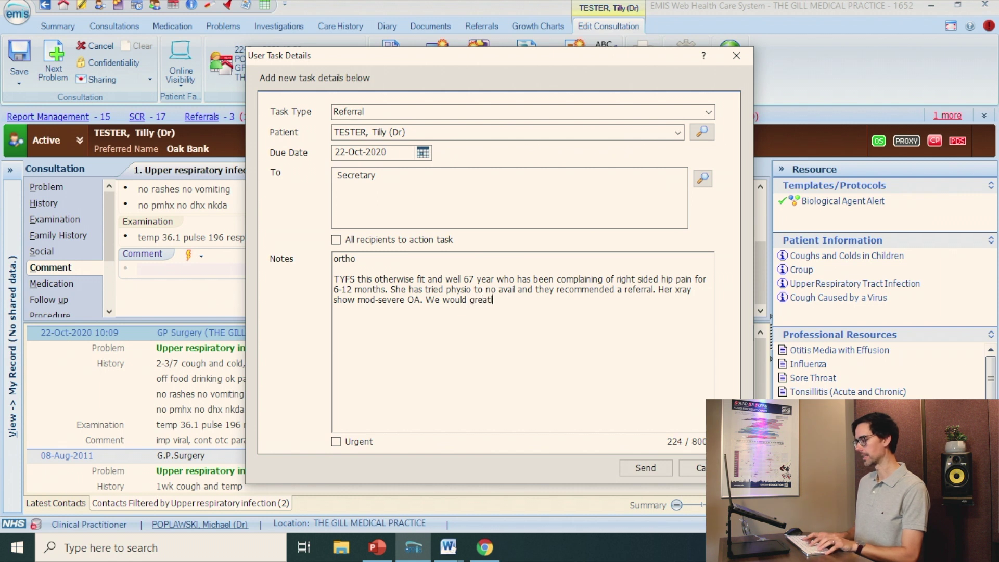
{"action": "type", "text": "ly appreciate "}
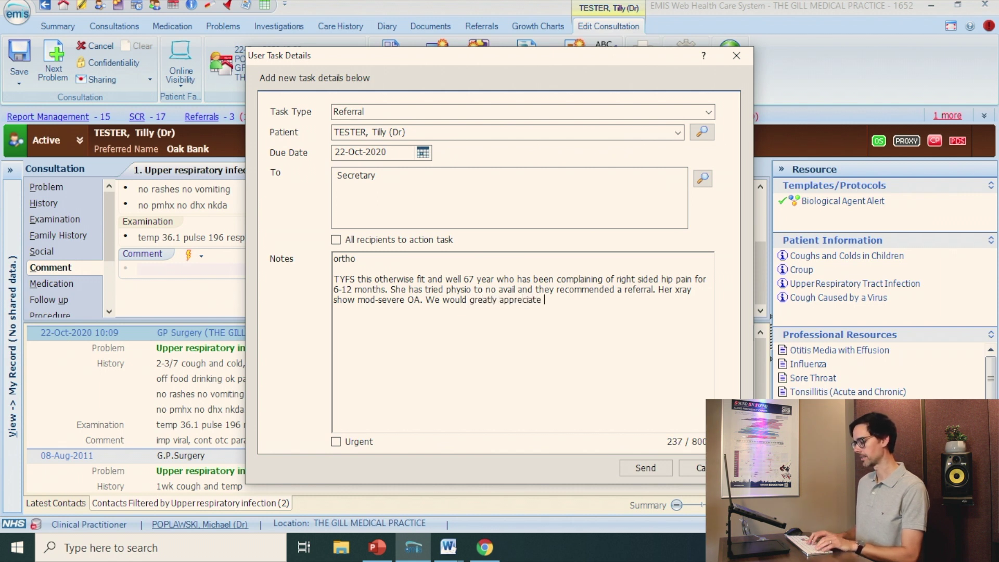
{"action": "type", "text": "yout input."}
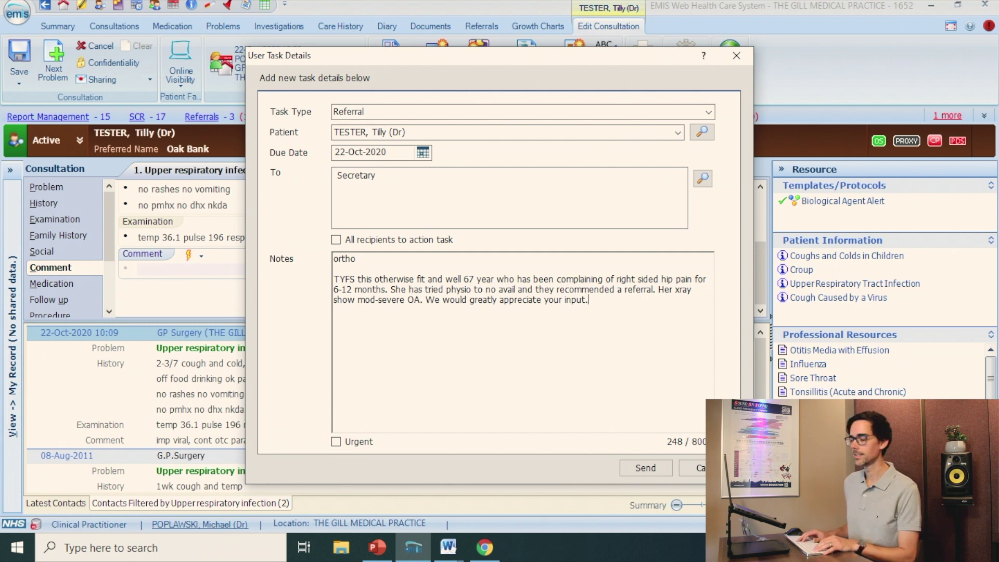
{"action": "key", "text": "BackSpace"}
{"action": "key", "text": "BackSpace"}
{"action": "key", "text": "BackSpace"}
{"action": "key", "text": "BackSpace"}
{"action": "key", "text": "BackSpace"}
{"action": "key", "text": "BackSpace"}
{"action": "key", "text": "BackSpace"}
{"action": "key", "text": "BackSpace"}
{"action": "key", "text": "BackSpace"}
{"action": "key", "text": "BackSpace"}
{"action": "key", "text": "BackSpace"}
{"action": "key", "text": "BackSpace"}
{"action": "key", "text": "BackSpace"}
{"action": "key", "text": "BackSpace"}
{"action": "key", "text": "BackSpace"}
{"action": "key", "text": "BackSpace"}
{"action": "key", "text": "BackSpace"}
{"action": "key", "text": "BackSpace"}
{"action": "key", "text": "BackSpace"}
{"action": "key", "text": "BackSpace"}
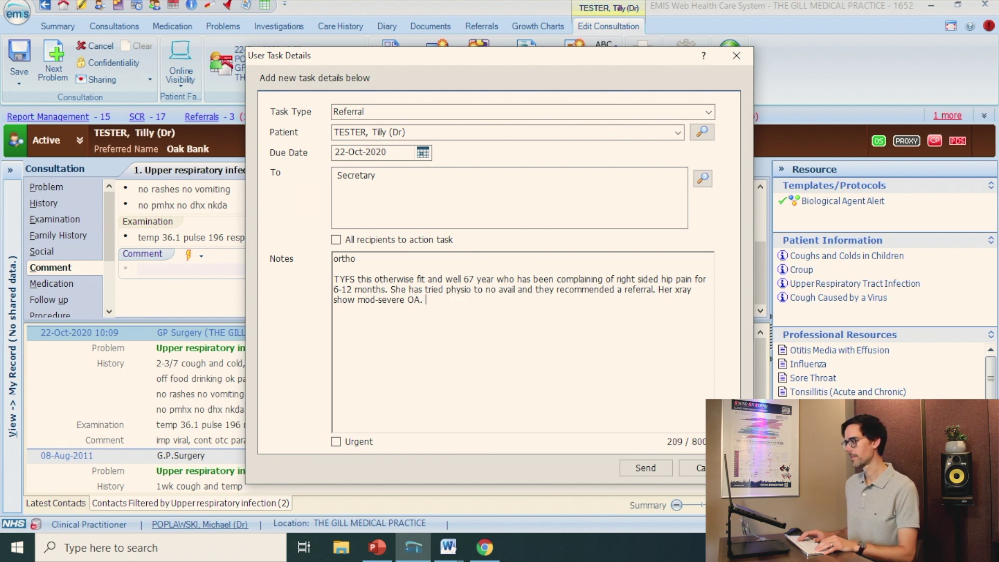
{"action": "type", "text": ".r"}
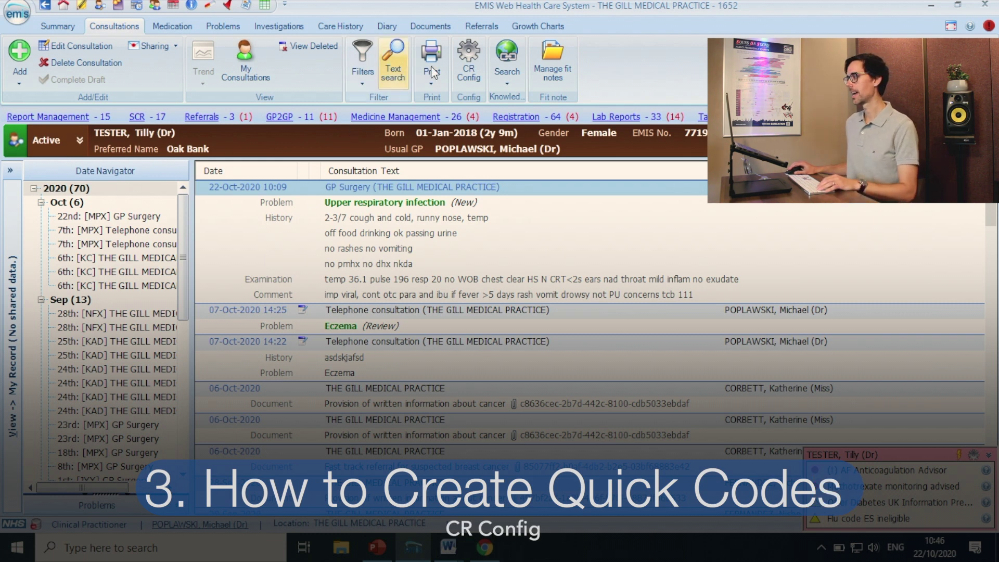
Open CR Config's Quick codes and text list and start a new quick code entry.
{"action": "left_click", "coordinate": [461, 82]}
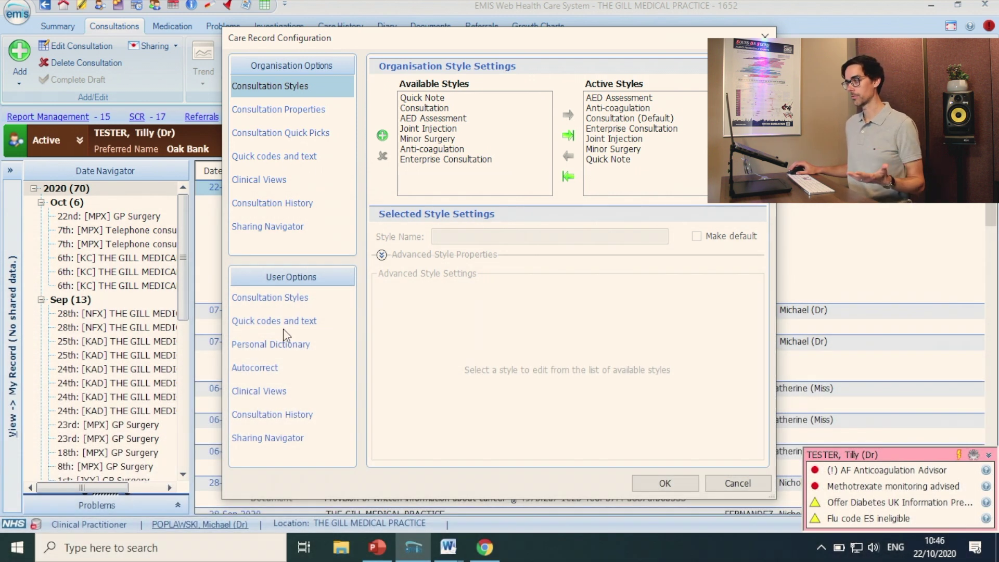
{"action": "left_click", "coordinate": [289, 158]}
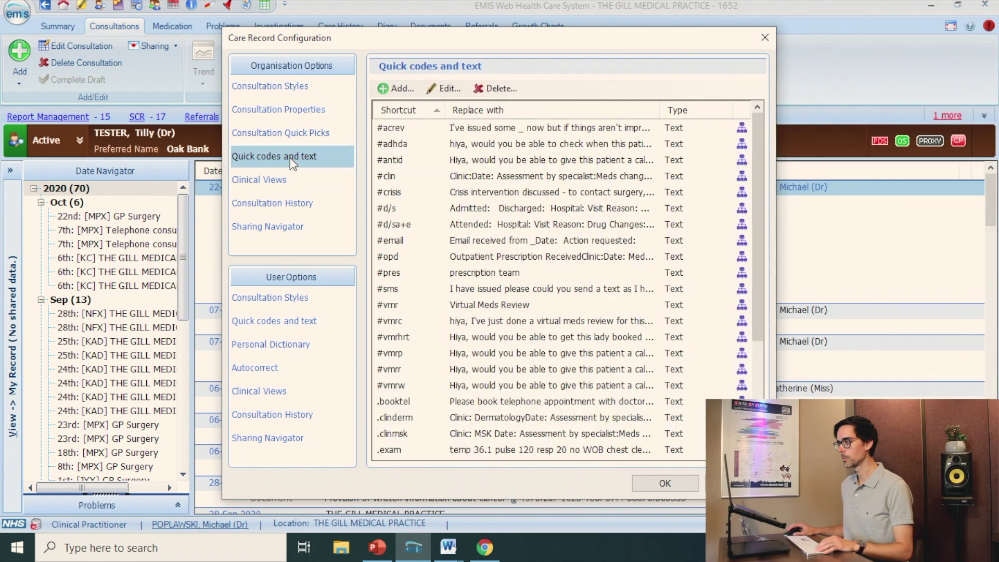
{"action": "left_click", "coordinate": [400, 89]}
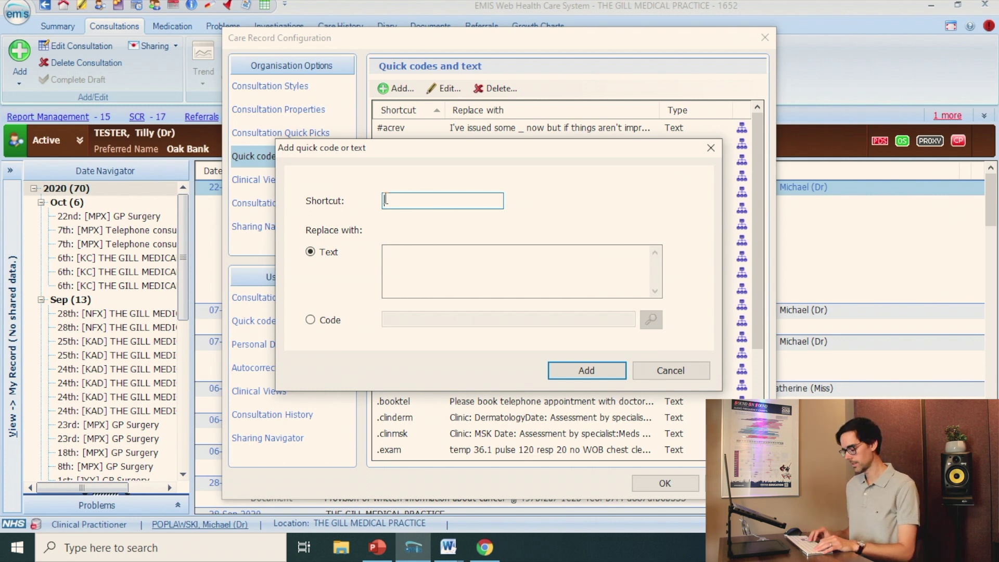
Add quick code '.safe' expanding to the 'imp viral cont otc para and ibu…' safety-netting text, then close configuration.
{"action": "type", "text": "safe"}
{"action": "key", "text": "Tab"}
{"action": "key", "text": "Tab"}
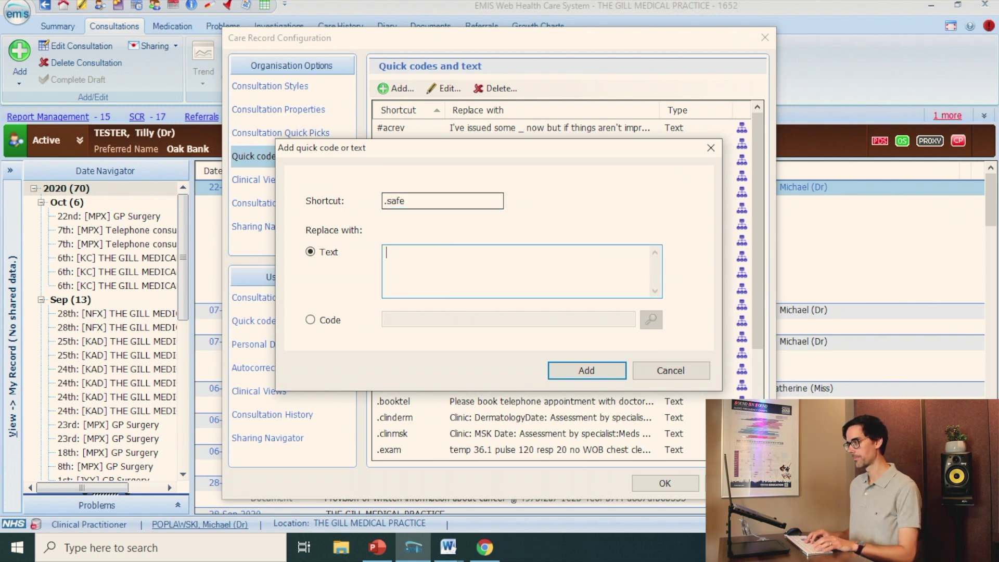
{"action": "type", "text": "imp viral cont otc "}
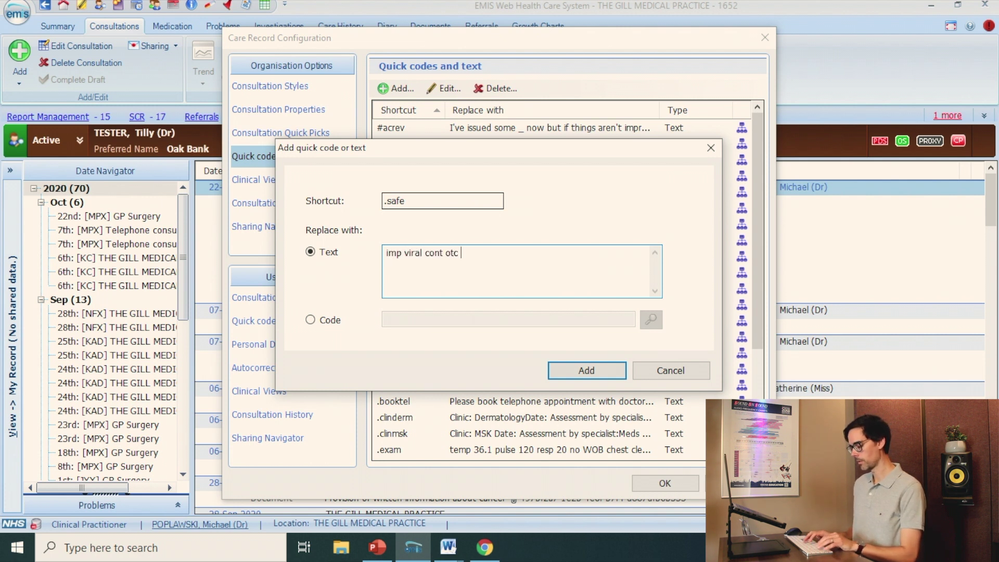
{"action": "type", "text": "para and ibu if fever >5 days rash vomit drowsy no PU concerns TCB 111"}
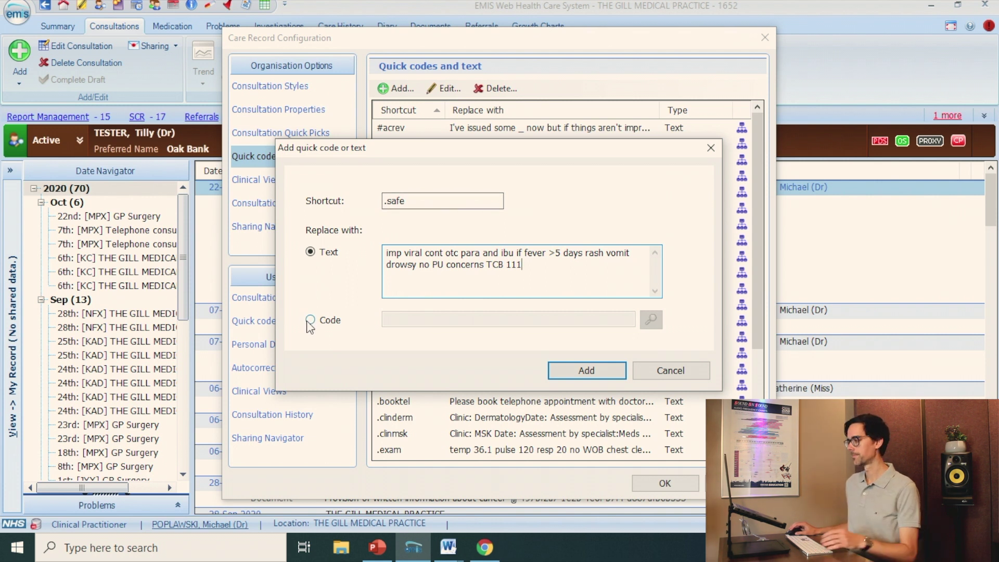
{"action": "left_click", "coordinate": [573, 375]}
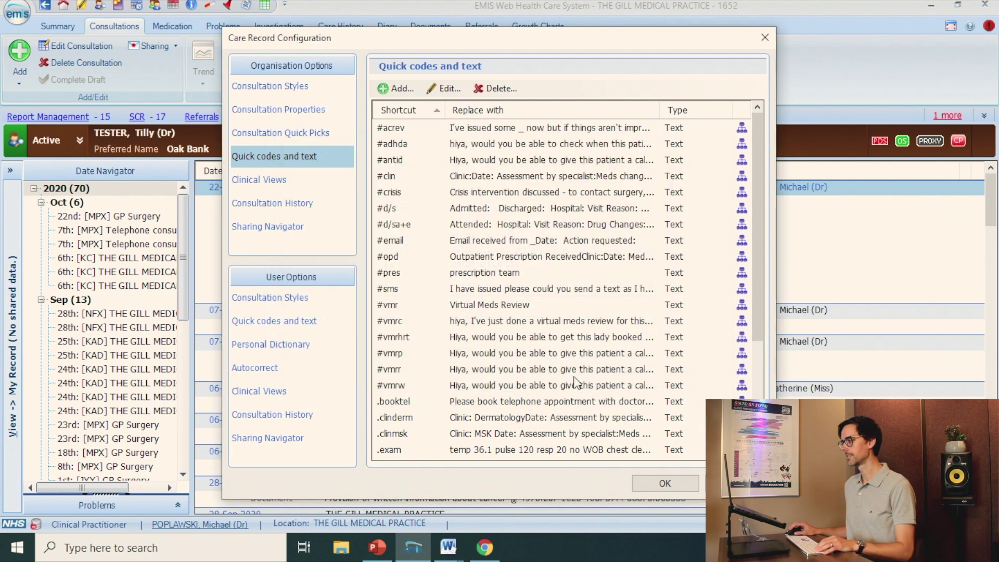
{"action": "left_click", "coordinate": [645, 484]}
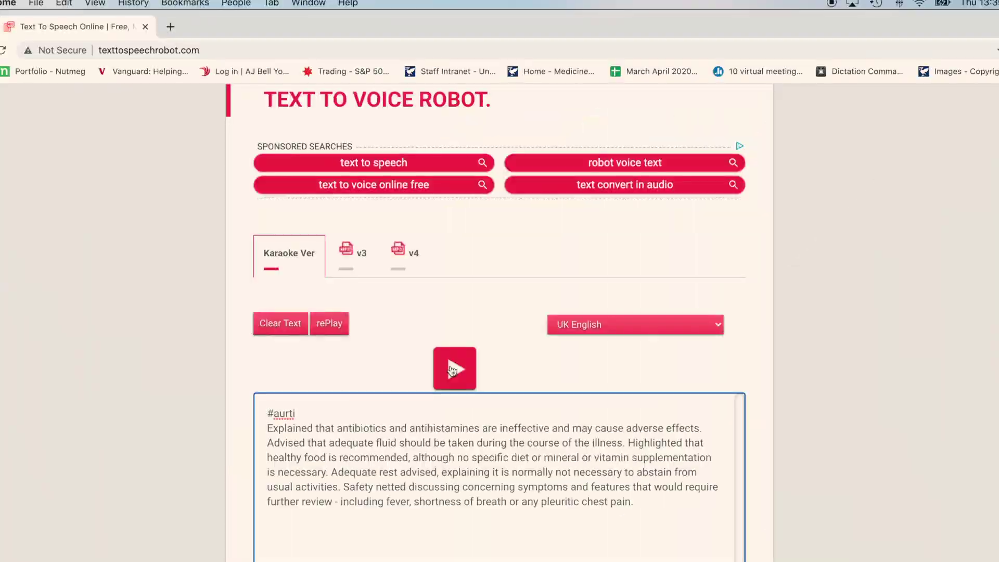
Play the #aurti safety-netting text aloud on the Text to Voice Robot page.
{"action": "left_click", "coordinate": [452, 370]}
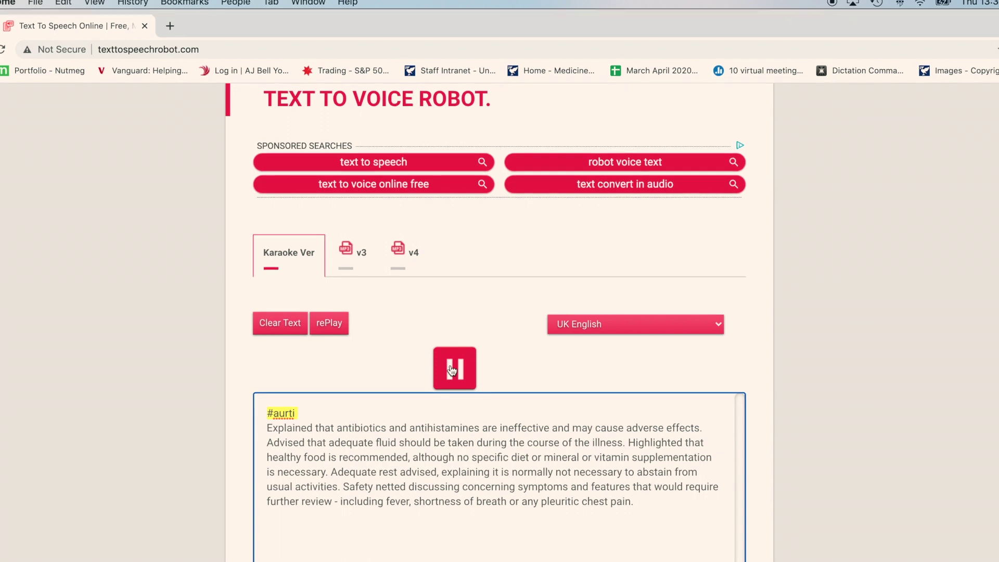